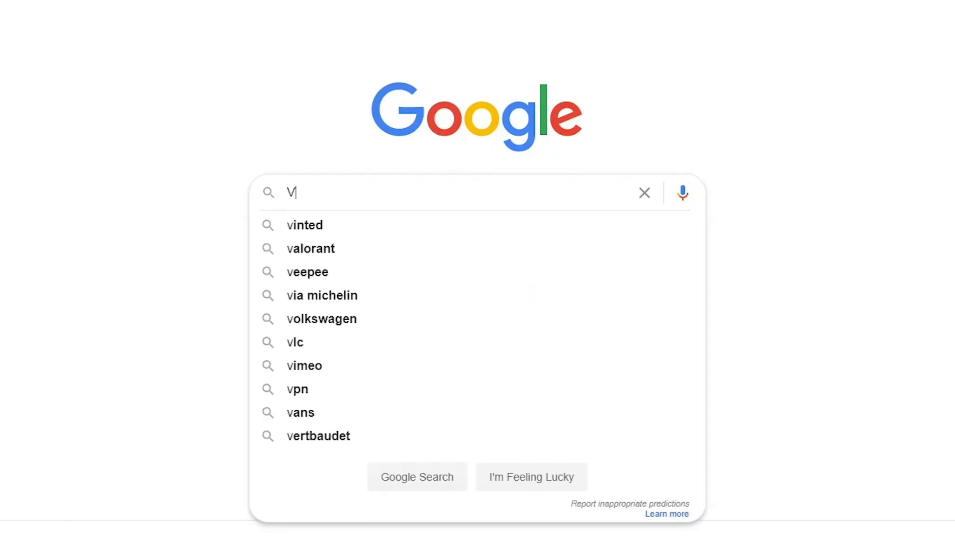
Step: Search Google for 'Veed' to reach the VEED site
{"action": "type", "text": "eed"}
{"action": "key", "text": "Return"}
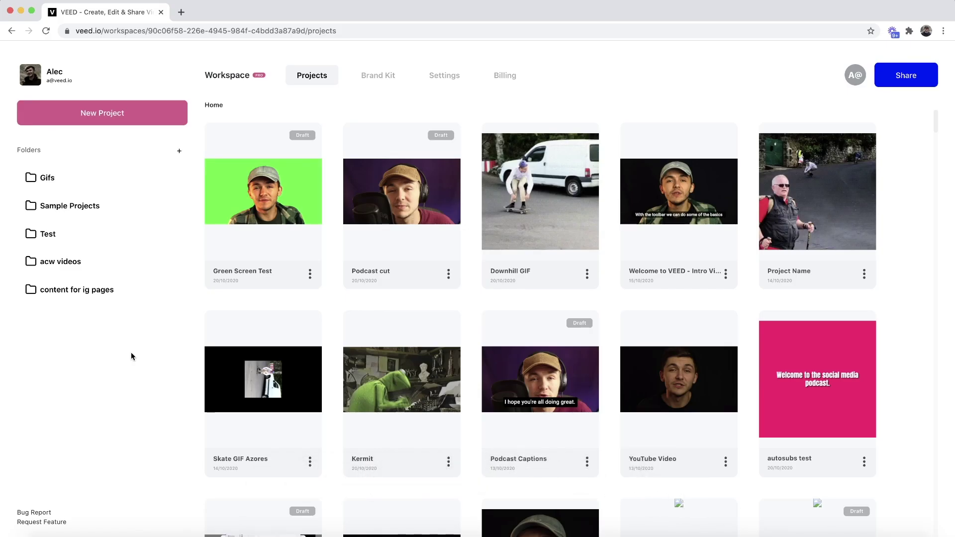
Step: Start a new project by uploading Podcast Video.mp4 from the device
{"action": "left_click", "coordinate": [114, 122]}
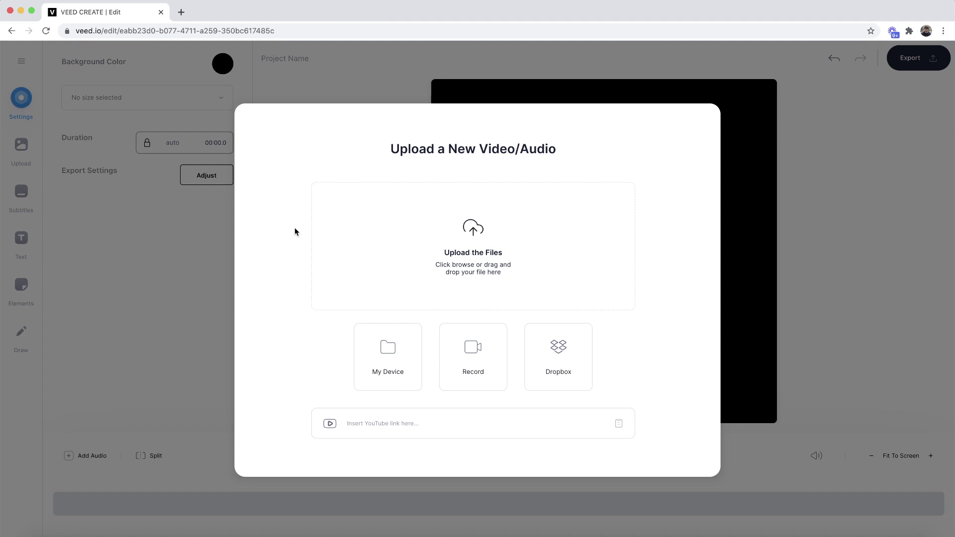
{"action": "left_click", "coordinate": [433, 243]}
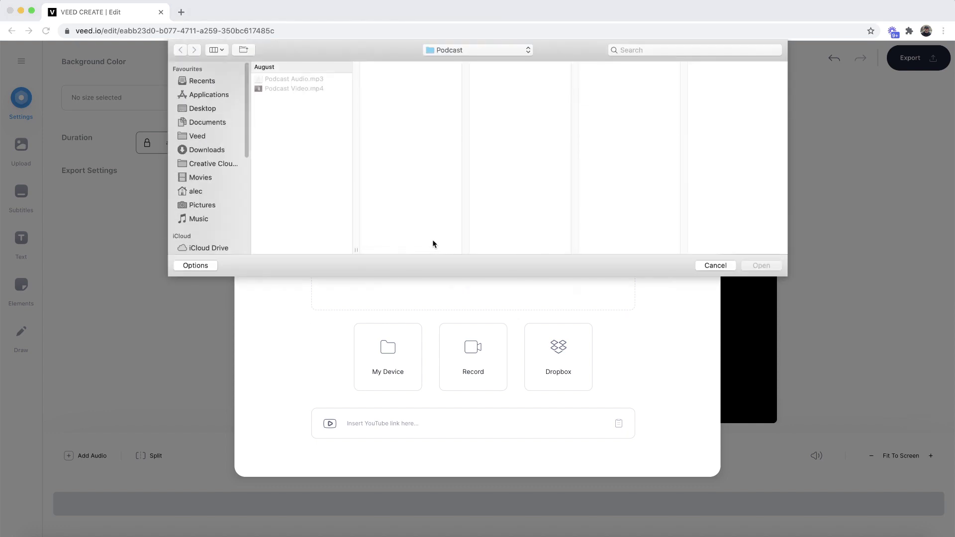
{"action": "left_click", "coordinate": [295, 89]}
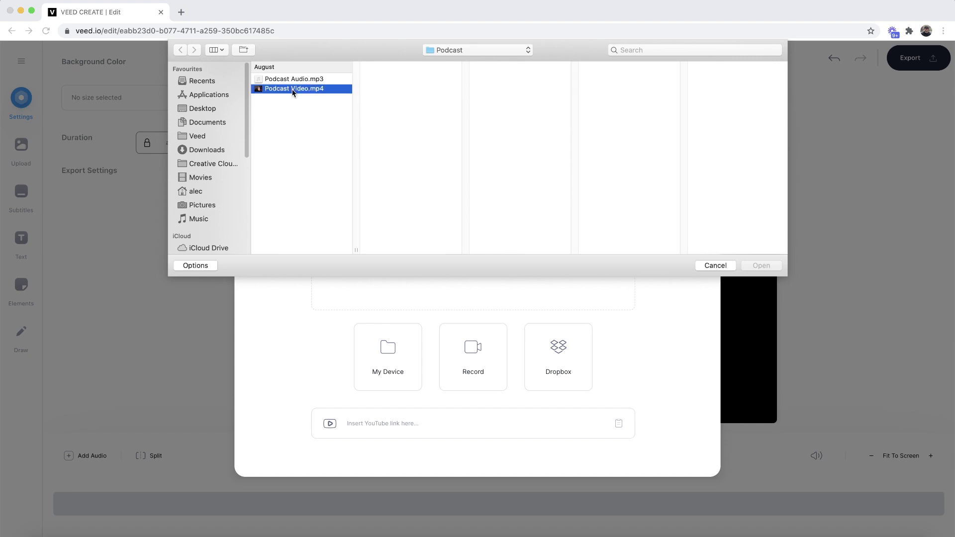
{"action": "left_click", "coordinate": [760, 266]}
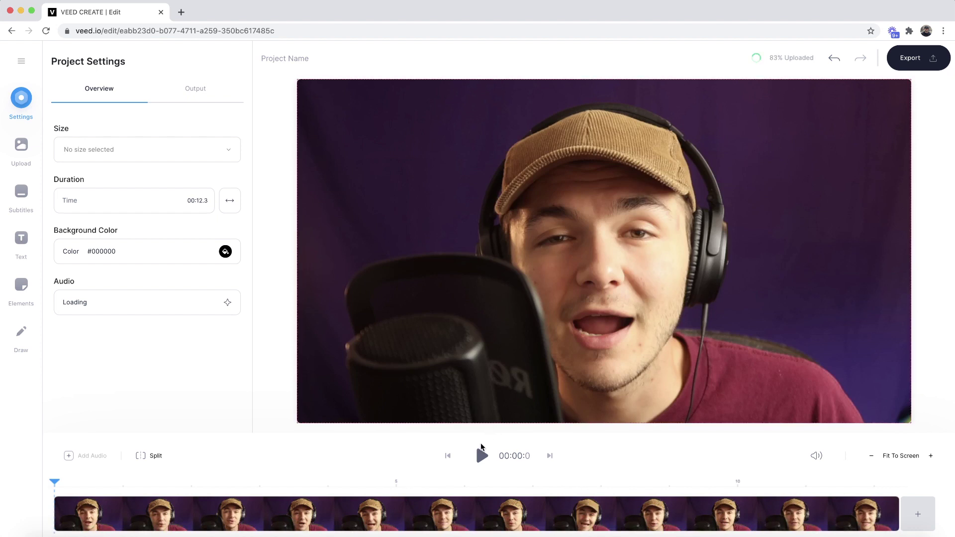
{"action": "left_click", "coordinate": [482, 455]}
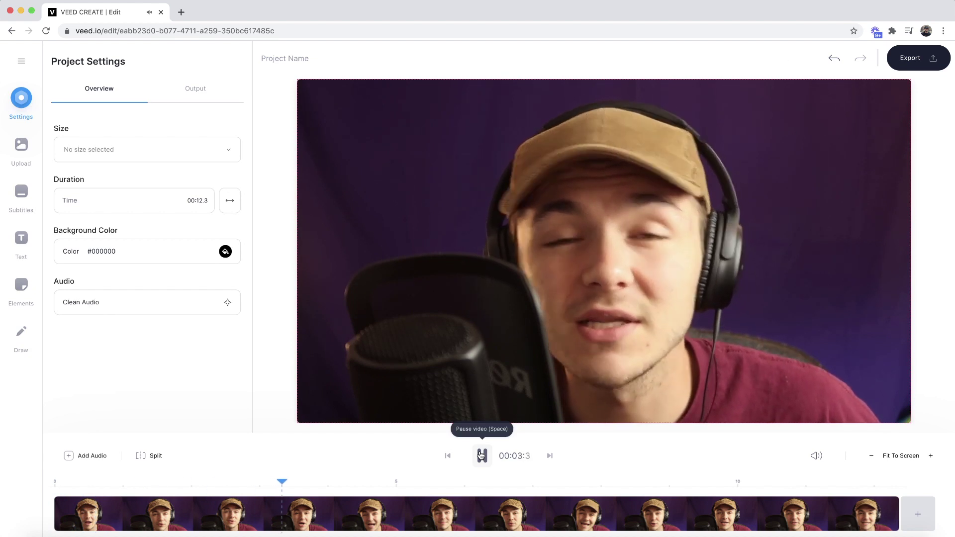
{"action": "left_click", "coordinate": [481, 456]}
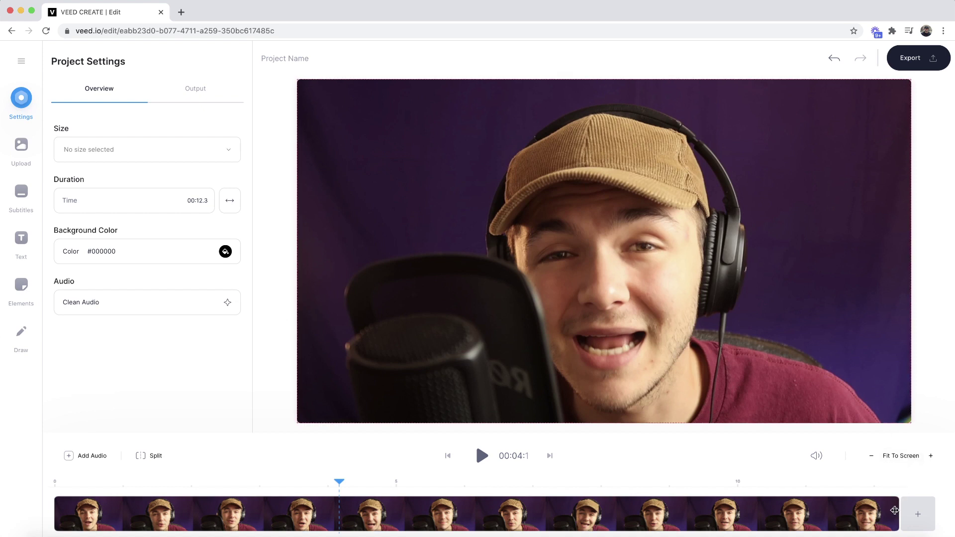
Step: Drag the clip's right trim handle in to end it at about 00:12.1
{"action": "mouse_move", "coordinate": [895, 511]}
{"action": "left_mouse_down"}
{"action": "mouse_move", "coordinate": [729, 510]}
{"action": "mouse_move", "coordinate": [893, 508]}
{"action": "left_mouse_up"}
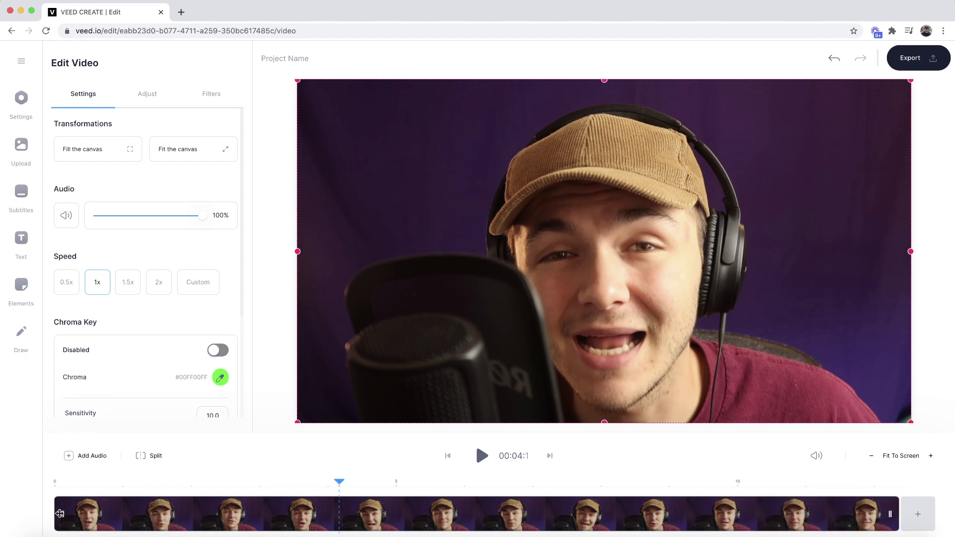
{"action": "mouse_move", "coordinate": [60, 514]}
{"action": "left_mouse_down"}
{"action": "mouse_move", "coordinate": [219, 512]}
{"action": "mouse_move", "coordinate": [63, 514]}
{"action": "left_mouse_up"}
{"action": "left_click_drag", "start_coordinate": [890, 512], "coordinate": [875, 508]}
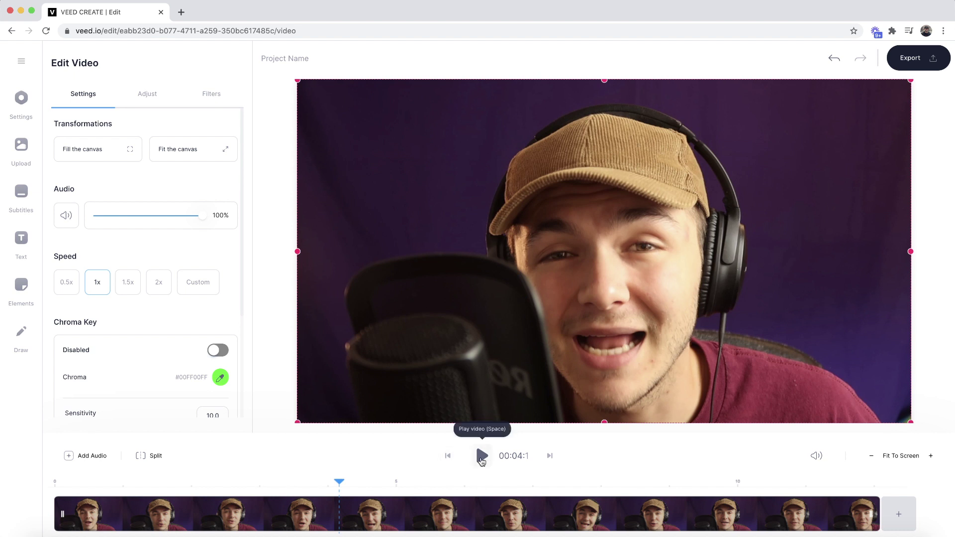
Step: Split the clip at about 00:08.9 where the silence starts, then trim the second piece's start
{"action": "left_click", "coordinate": [482, 460]}
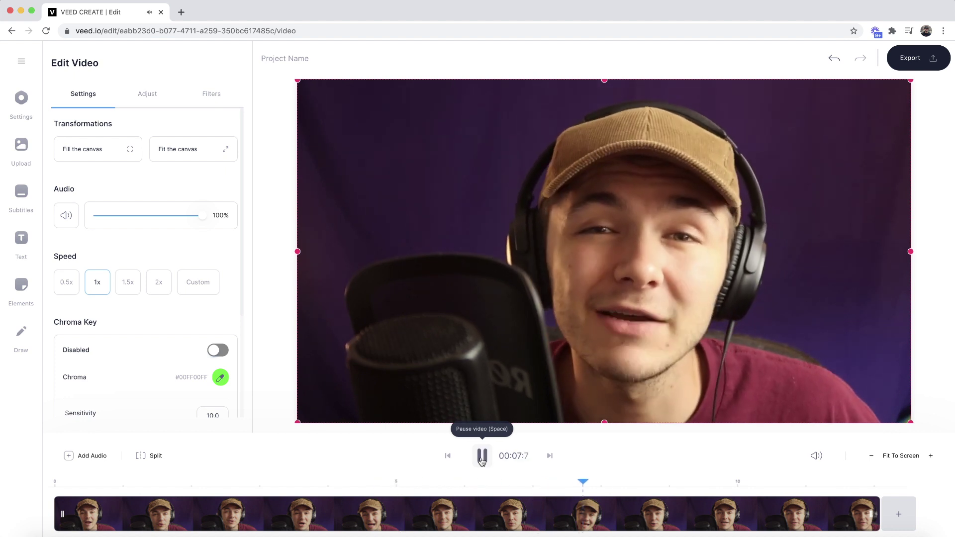
{"action": "left_click", "coordinate": [481, 460]}
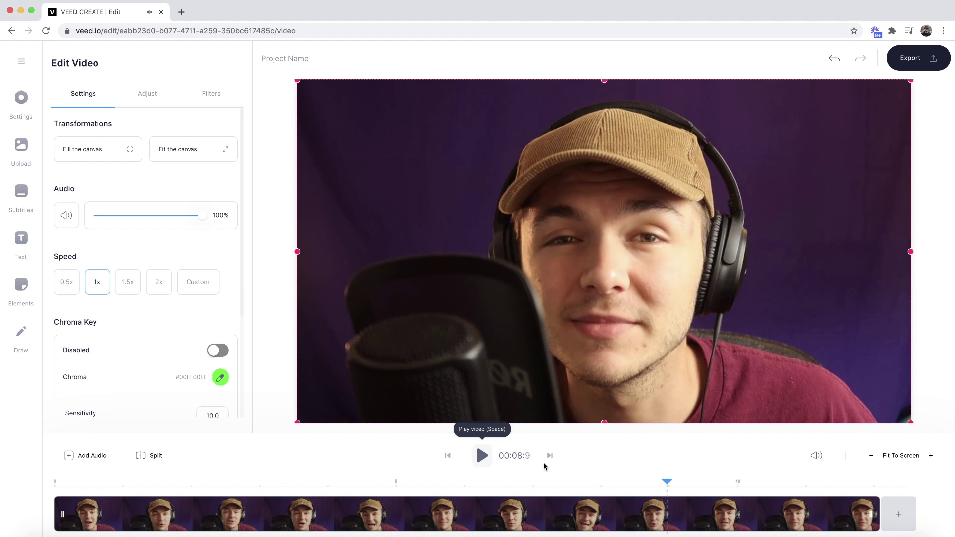
{"action": "left_click", "coordinate": [665, 483]}
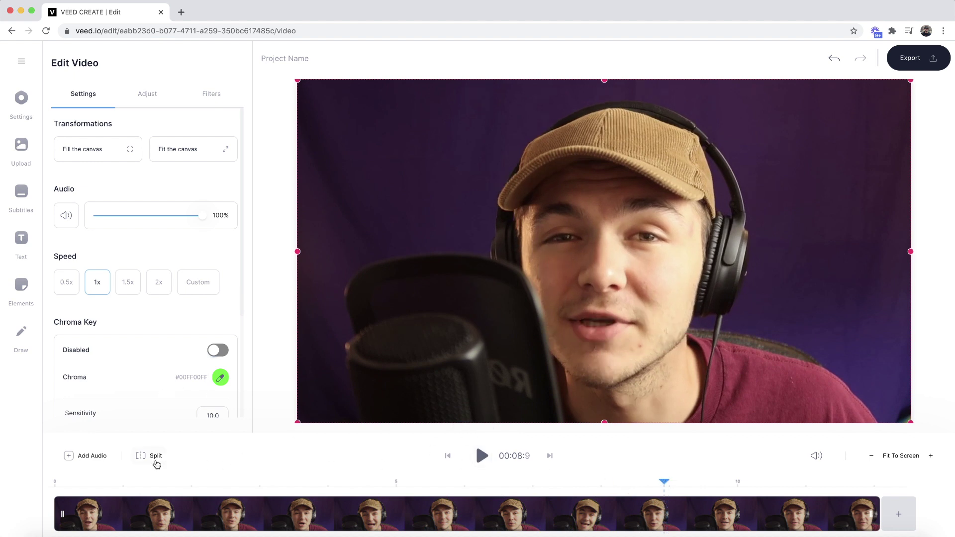
{"action": "left_click", "coordinate": [156, 456]}
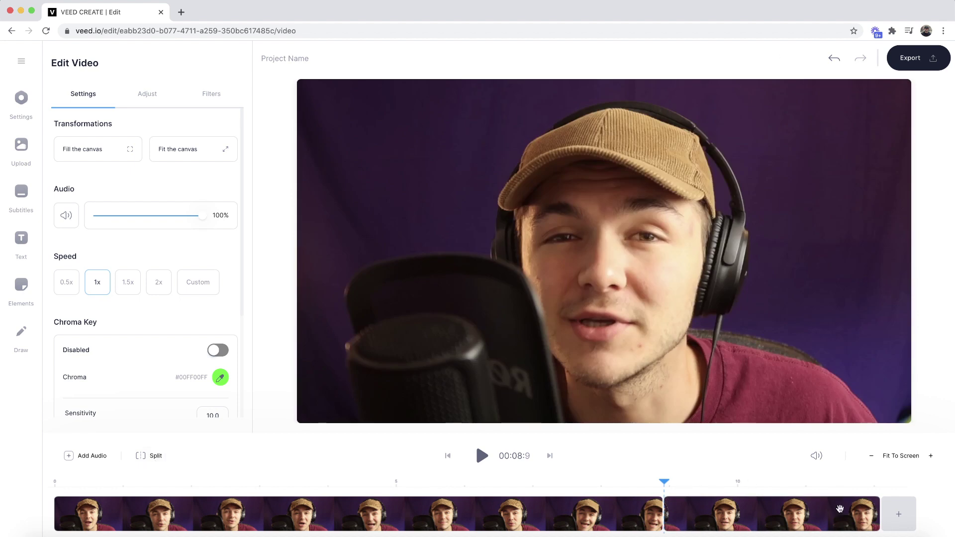
{"action": "left_click_drag", "start_coordinate": [667, 512], "coordinate": [677, 483]}
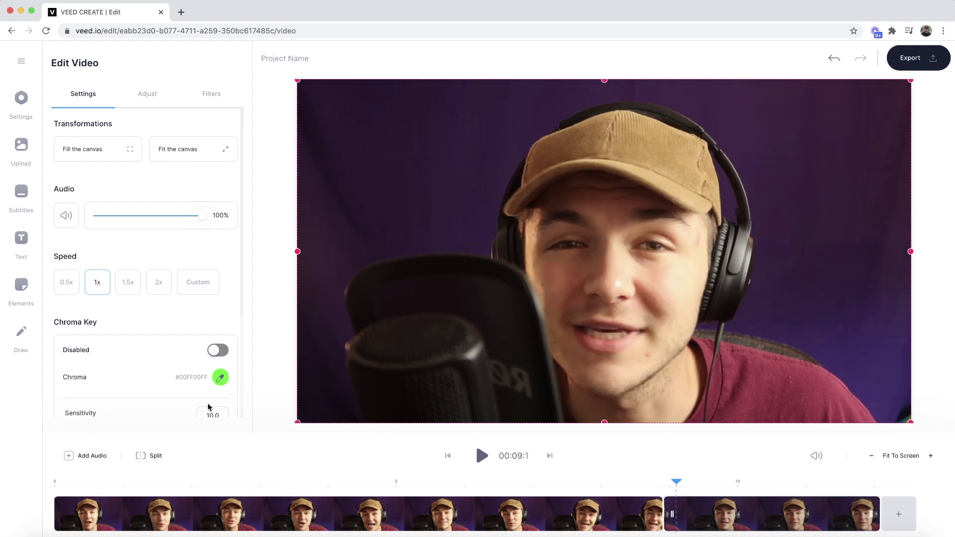
Step: Split at the silence's end, delete the silent piece, and slide the second clip left
{"action": "left_click", "coordinate": [154, 455]}
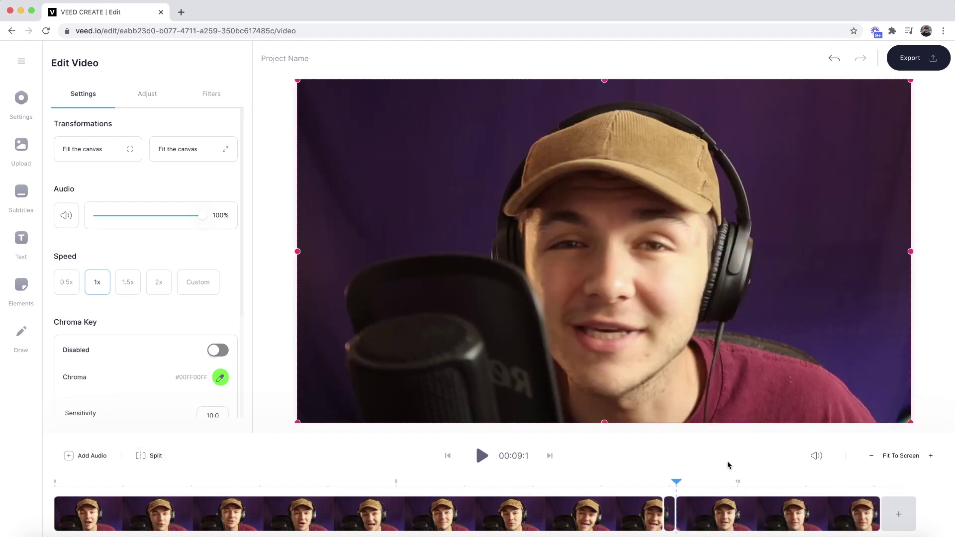
{"action": "key", "text": "Delete"}
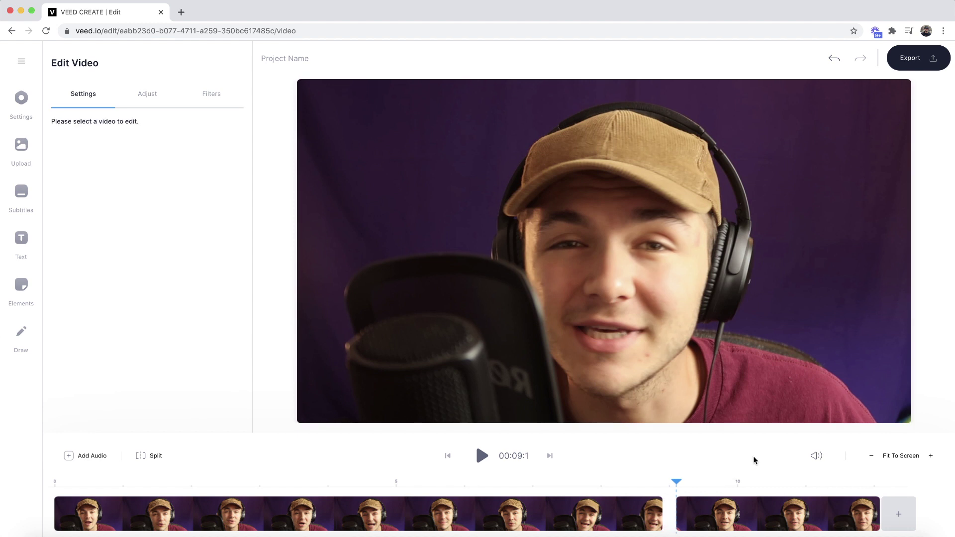
{"action": "left_click", "coordinate": [674, 482]}
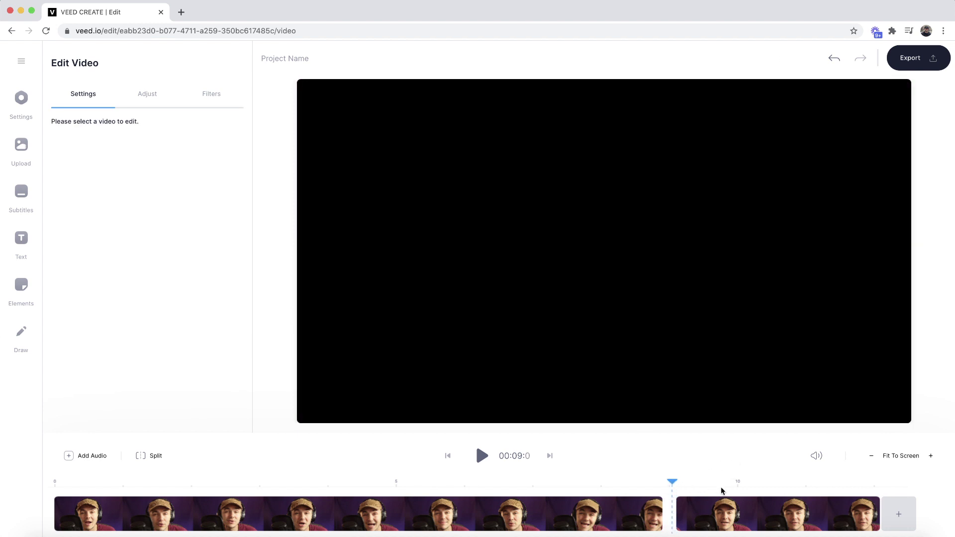
{"action": "left_click", "coordinate": [756, 506]}
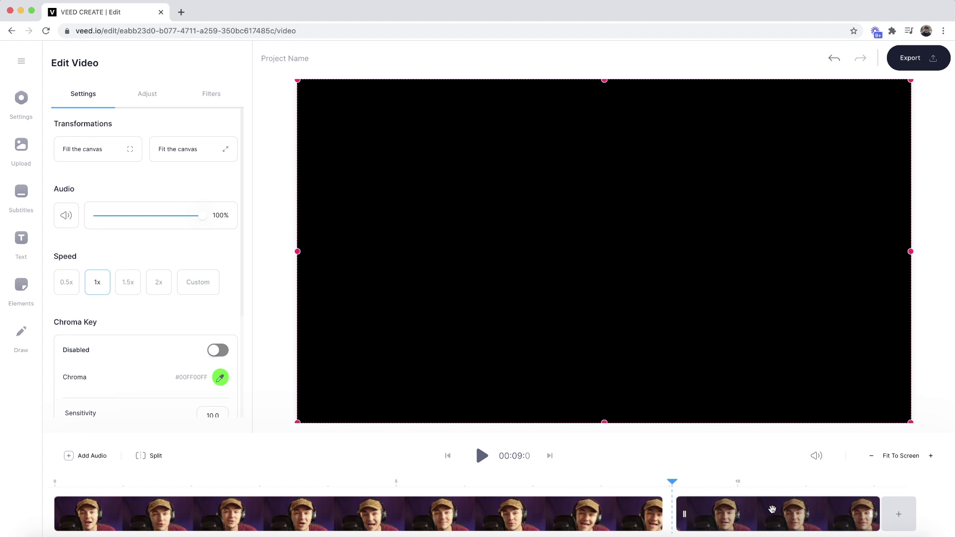
{"action": "left_click_drag", "start_coordinate": [771, 509], "coordinate": [728, 508]}
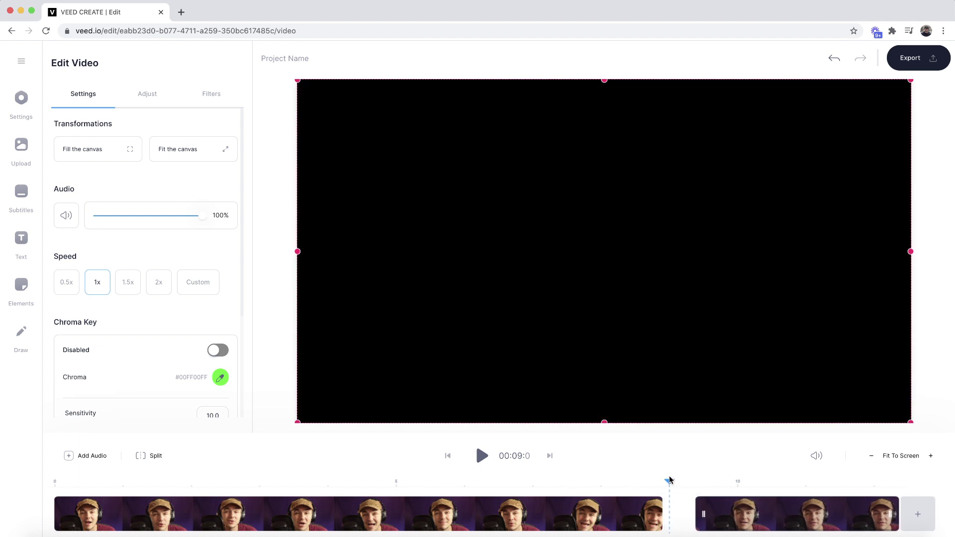
Step: Close the remaining gap between the two clips and scrub back from 00:07.3 to review
{"action": "left_click", "coordinate": [675, 479]}
{"action": "left_click_drag", "start_coordinate": [676, 477], "coordinate": [635, 481]}
{"action": "left_click_drag", "start_coordinate": [773, 513], "coordinate": [743, 513]}
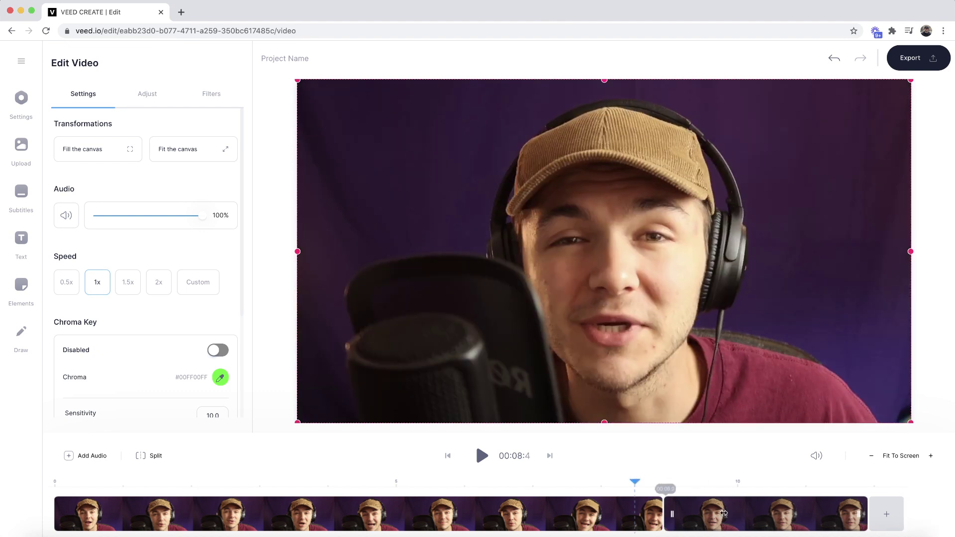
{"action": "left_click", "coordinate": [546, 480]}
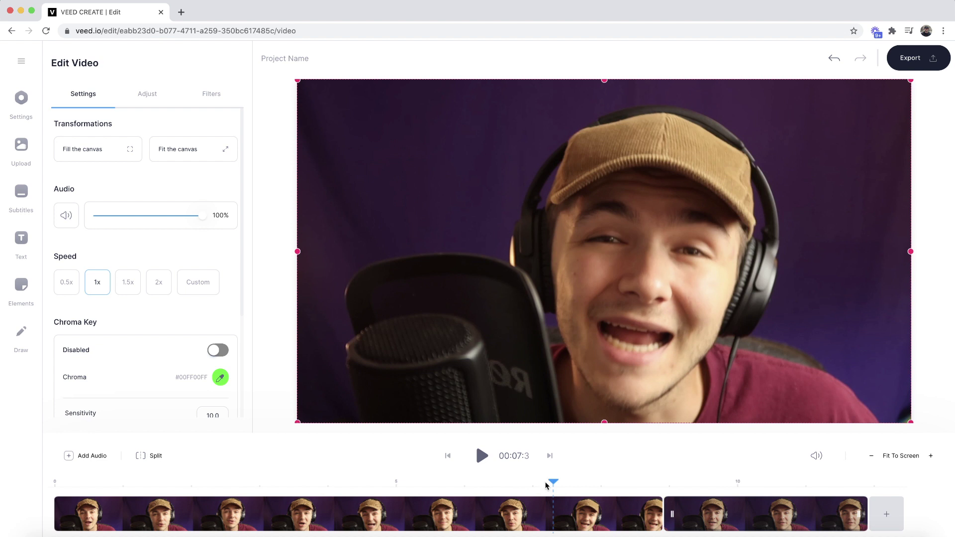
{"action": "left_click_drag", "start_coordinate": [550, 482], "coordinate": [396, 481]}
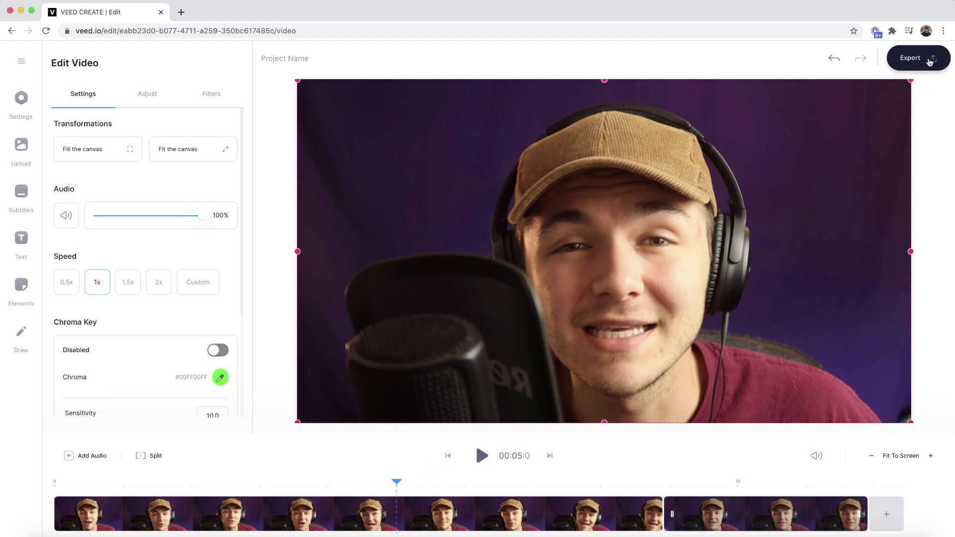
Step: Check the Output tab, return to the Overview showing 00:11.9, then scrub to the video's end
{"action": "left_click", "coordinate": [26, 105]}
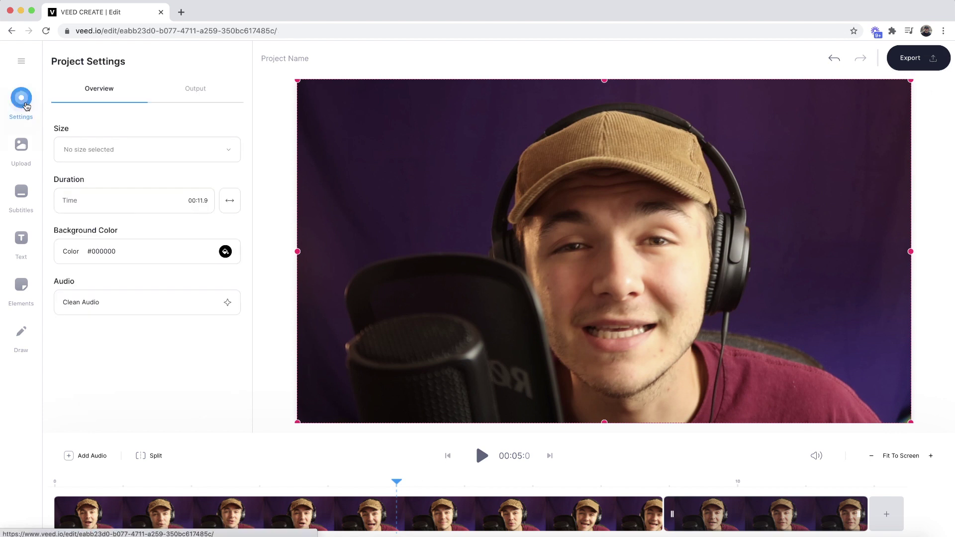
{"action": "left_click", "coordinate": [193, 90]}
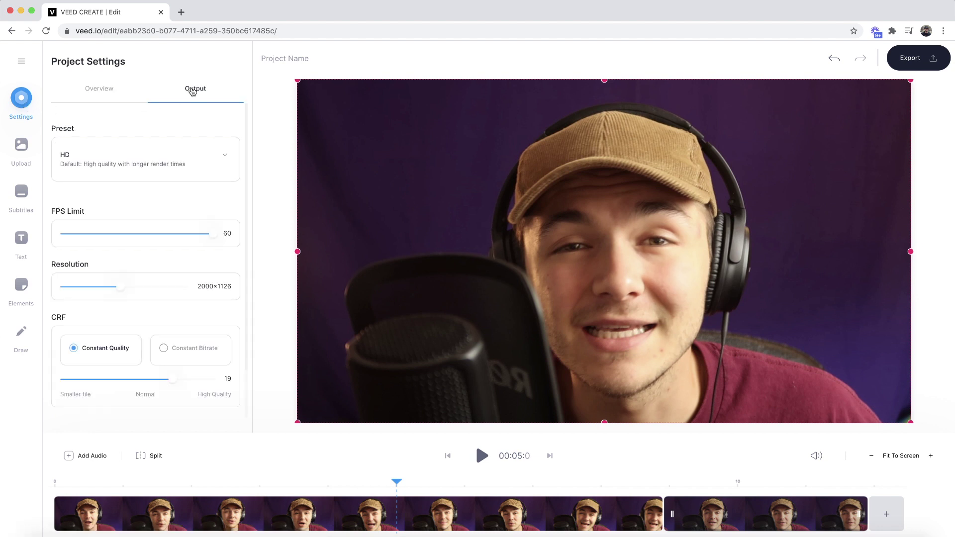
{"action": "scroll", "coordinate": [161, 317], "scroll_direction": "down", "scroll_amount": 2}
{"action": "scroll", "coordinate": [160, 315], "scroll_direction": "up", "scroll_amount": 2}
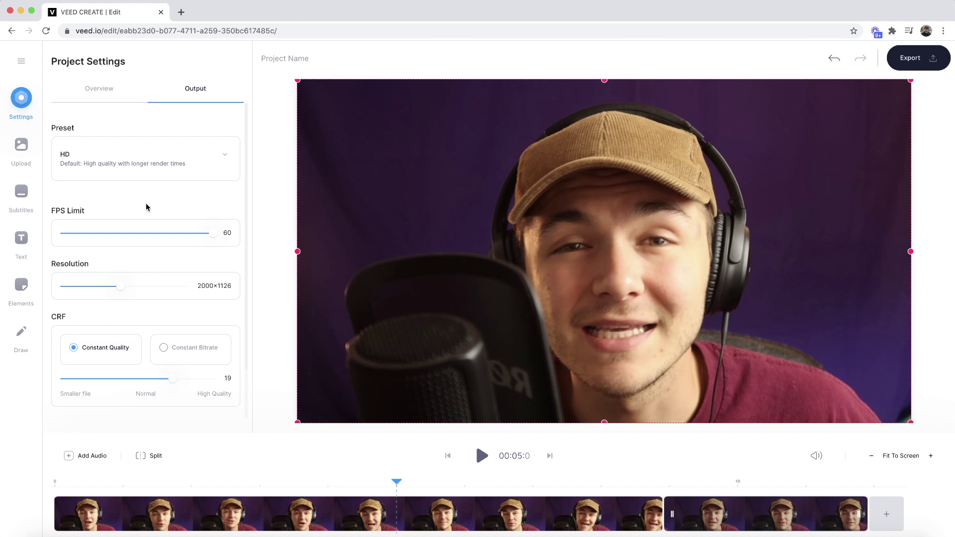
{"action": "left_click", "coordinate": [97, 100]}
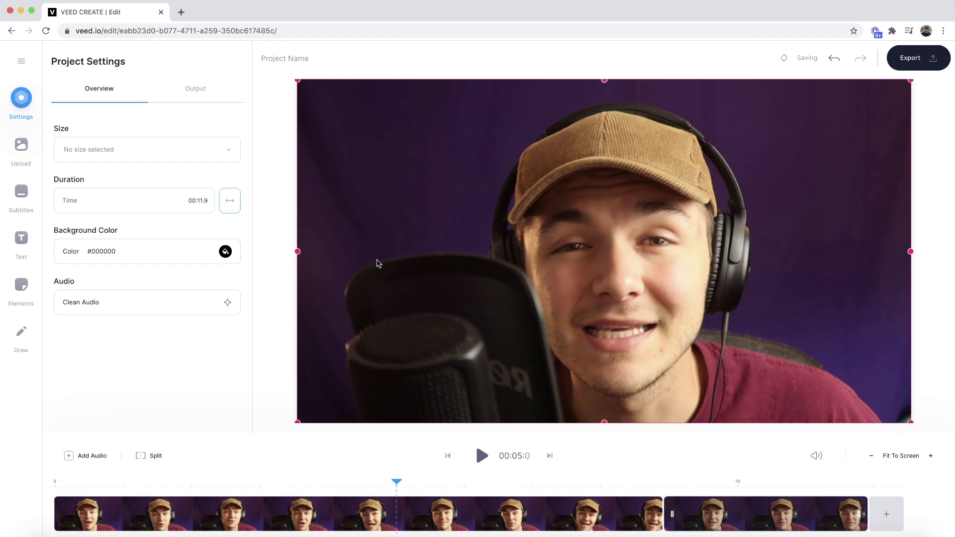
{"action": "left_click", "coordinate": [851, 481]}
{"action": "left_click_drag", "start_coordinate": [851, 482], "coordinate": [866, 480]}
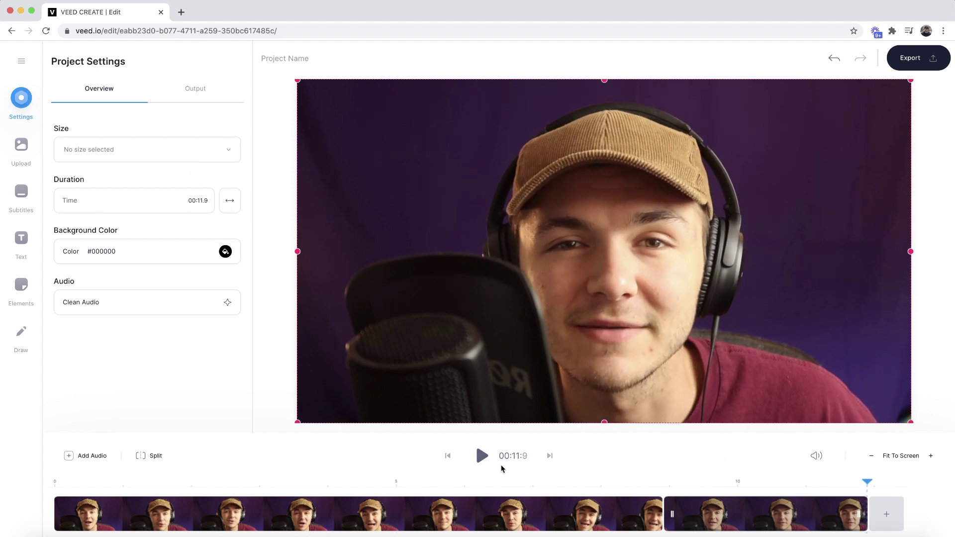
Step: Export the edited video and wait for its download page to load
{"action": "left_click", "coordinate": [920, 54]}
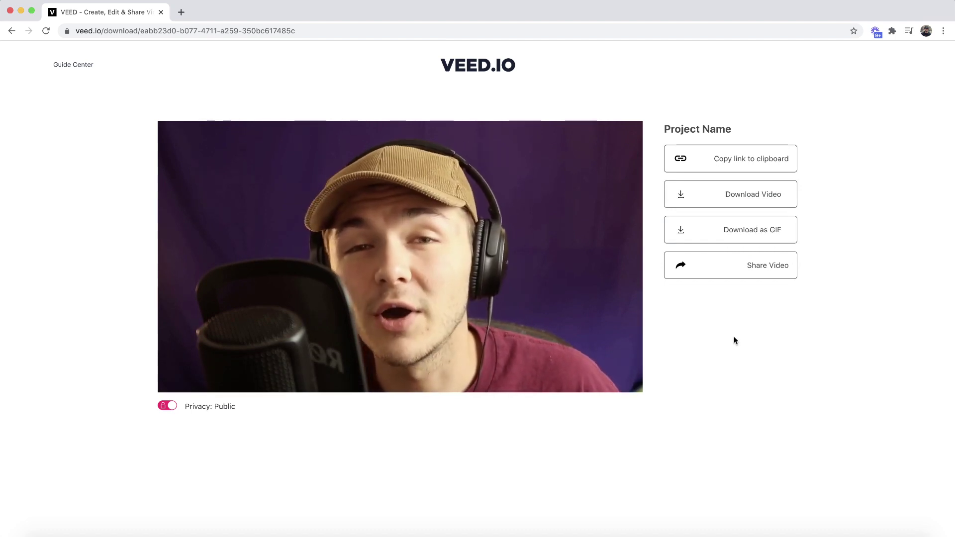
{"action": "mouse_move", "coordinate": [520, 320]}
{"action": "mouse_move", "coordinate": [572, 366]}
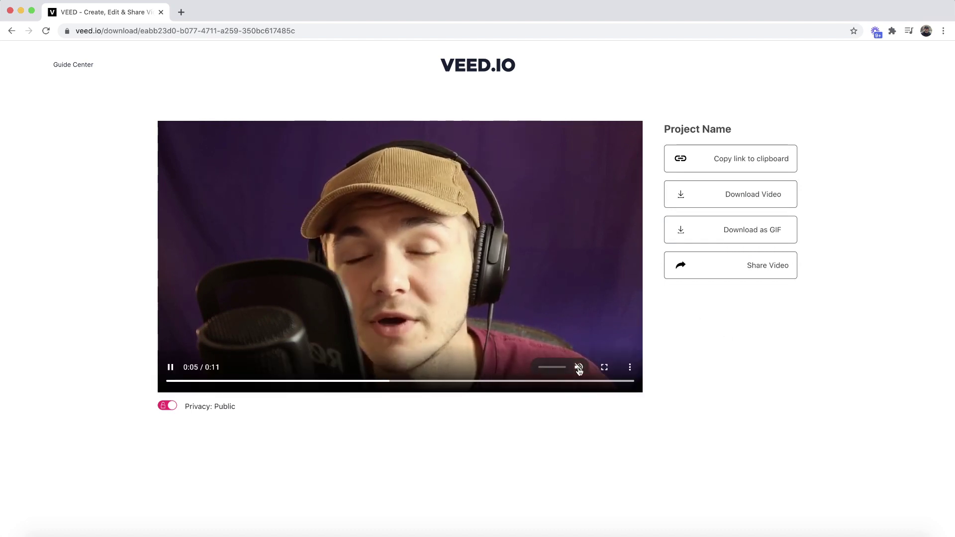